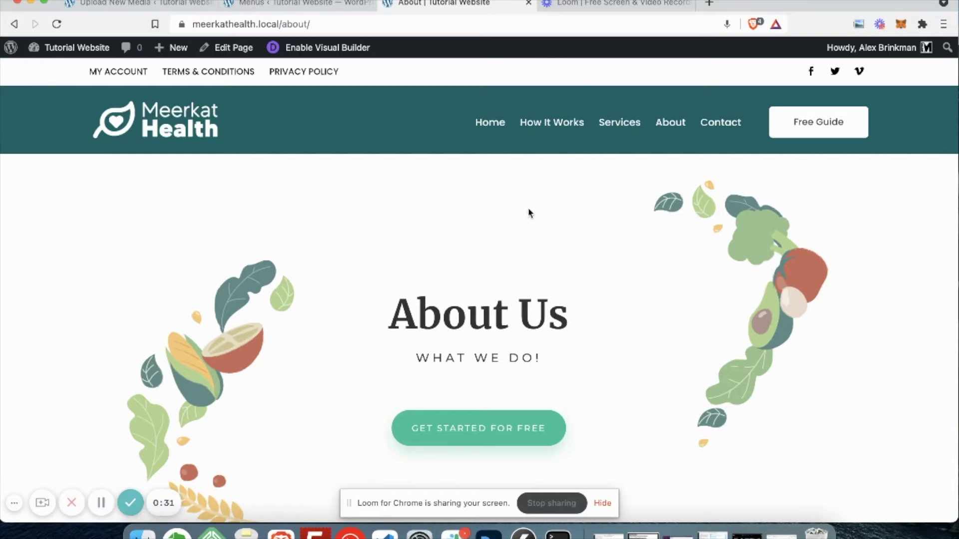
Enable Visual Builder on the About page and scroll down to the nutrition-plan section.
scroll(529, 213, down, 10)
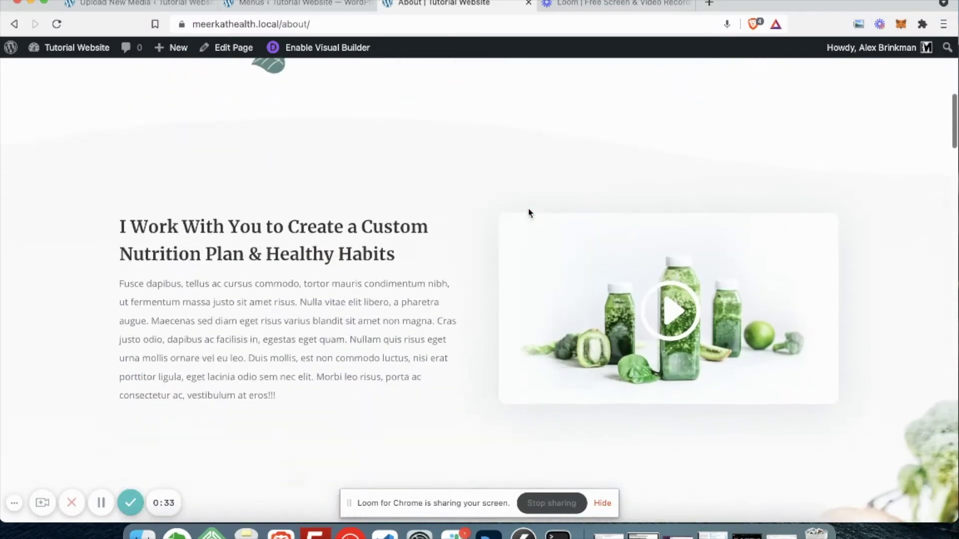
scroll(439, 241, up, 2)
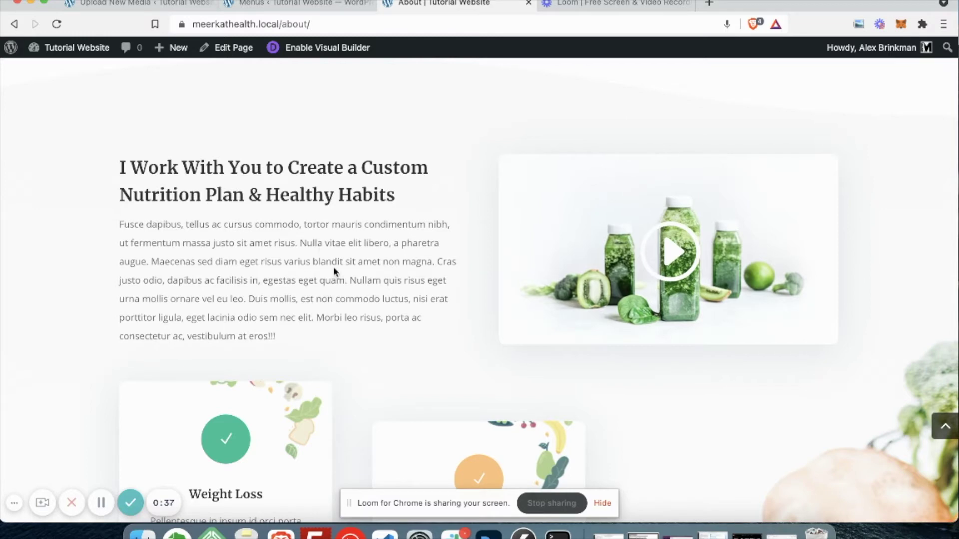
scroll(343, 257, up, 4)
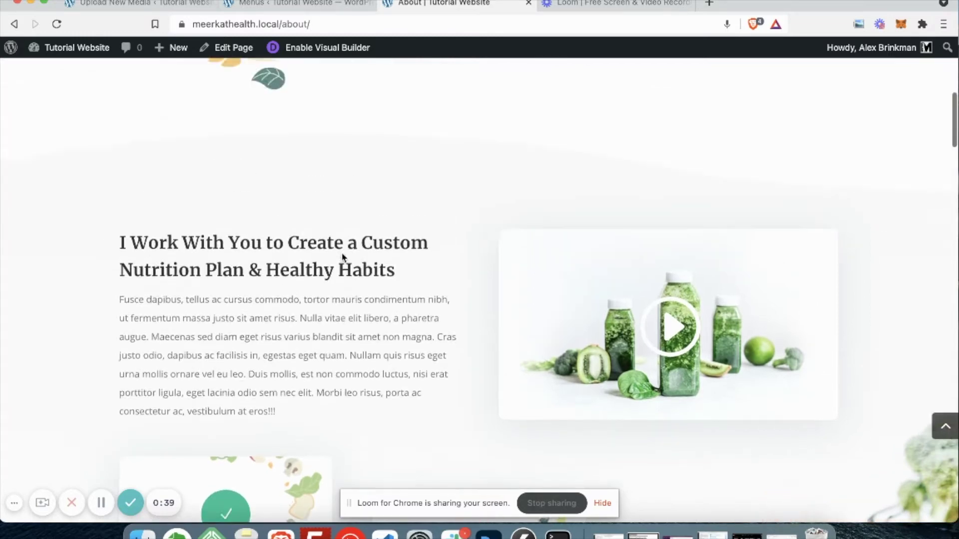
scroll(342, 258, down, 2)
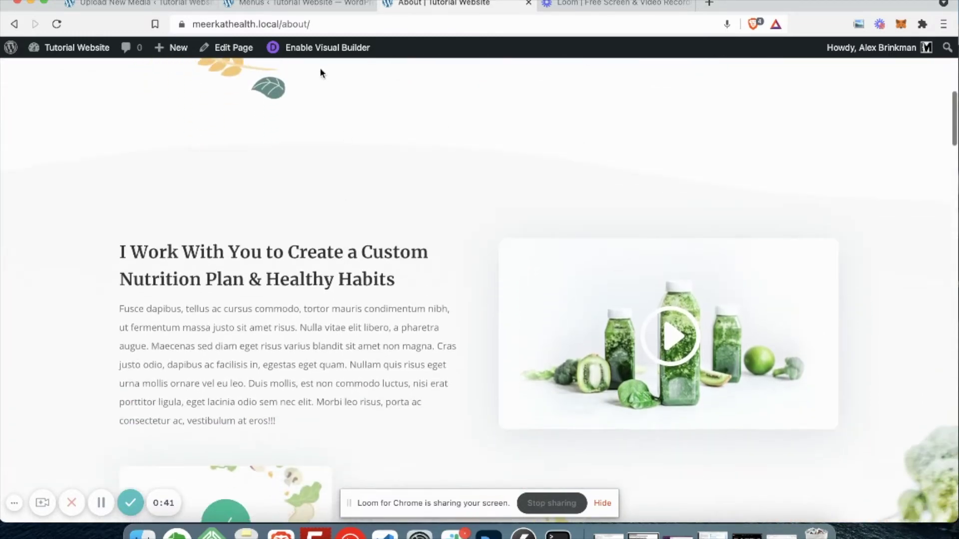
click(321, 47)
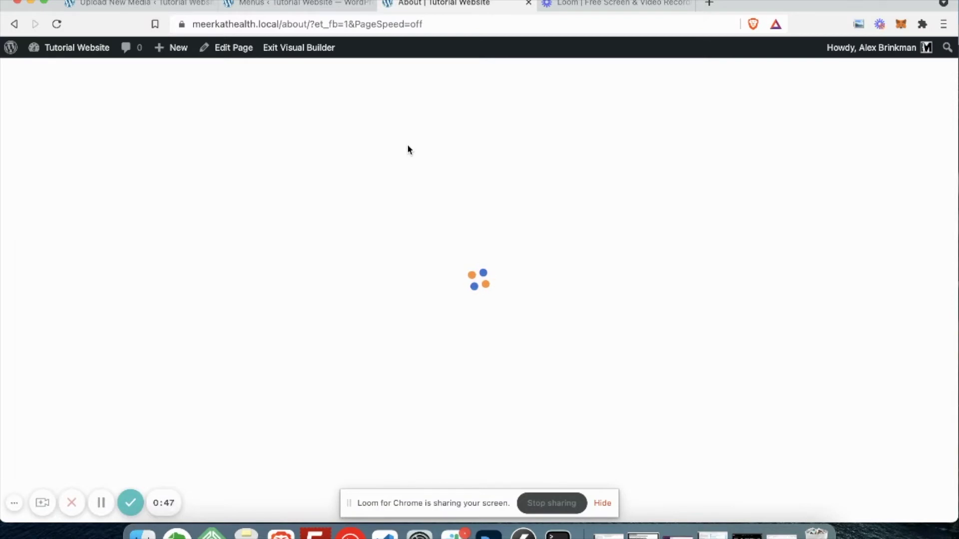
scroll(430, 190, down, 3)
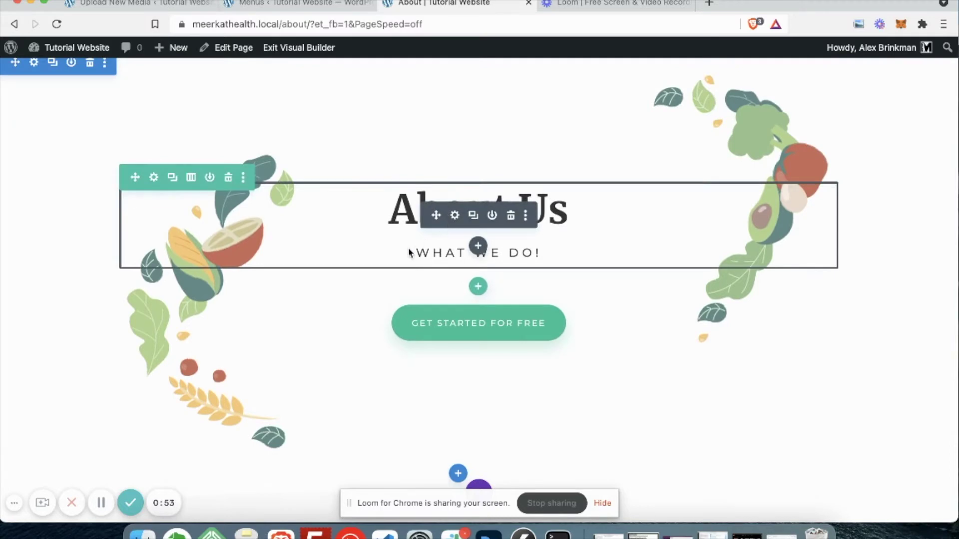
scroll(409, 250, down, 4)
scroll(408, 248, down, 1)
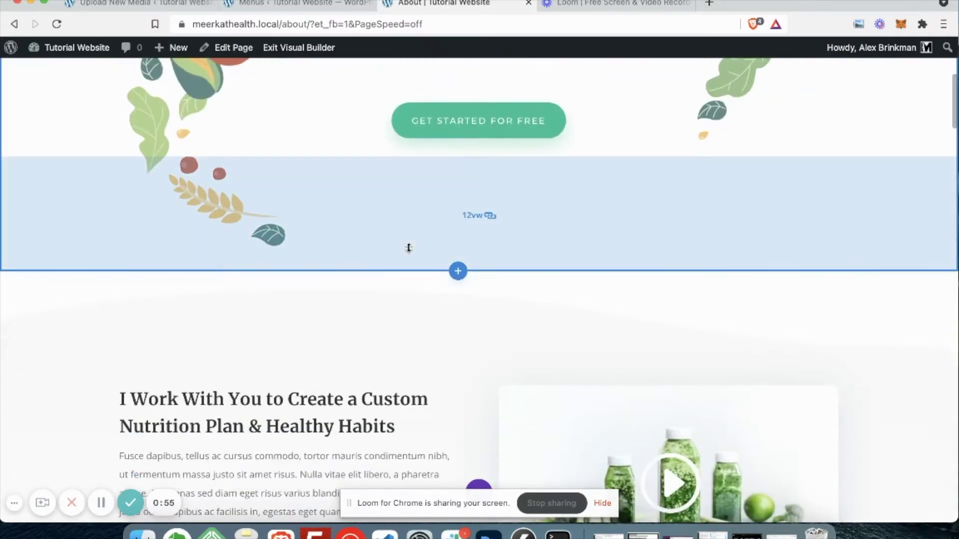
scroll(409, 248, down, 2)
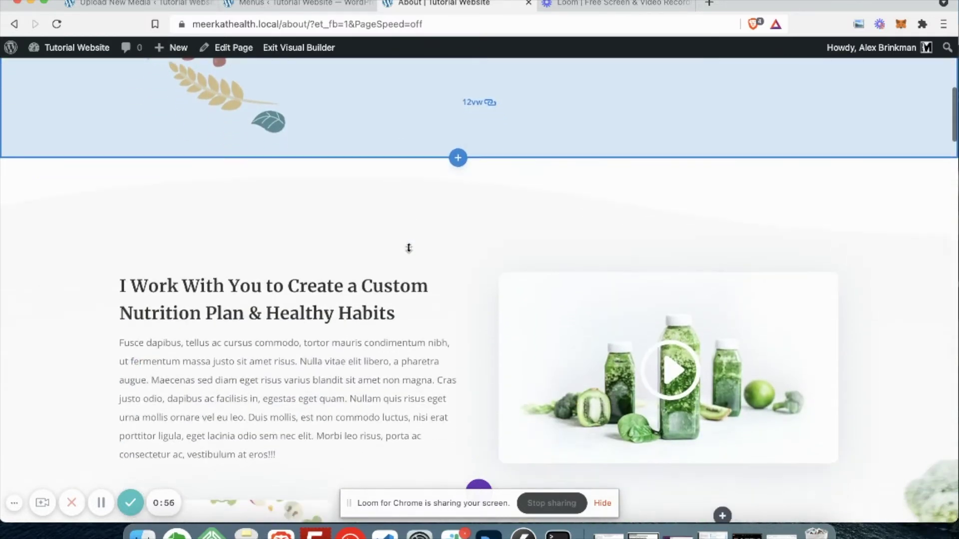
scroll(409, 250, down, 2)
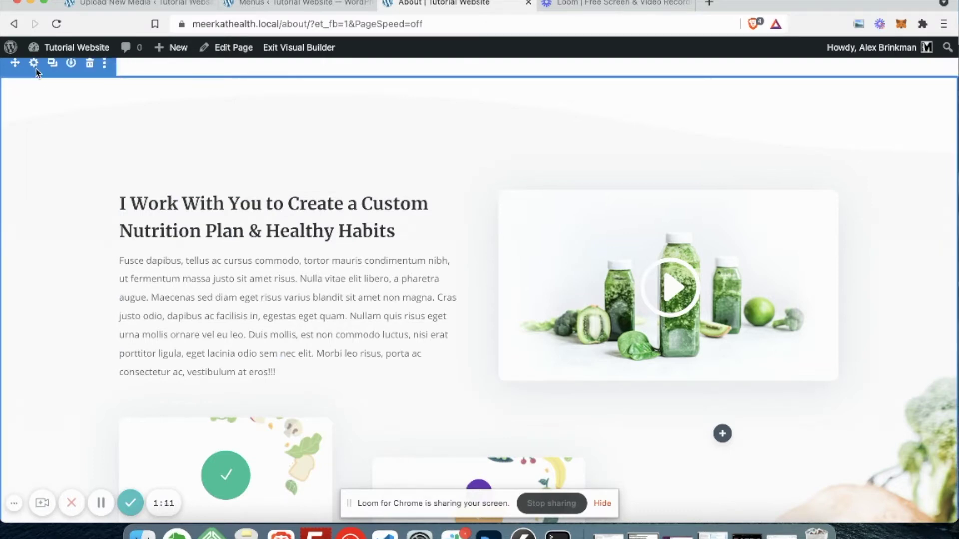
scroll(36, 68, down, 3)
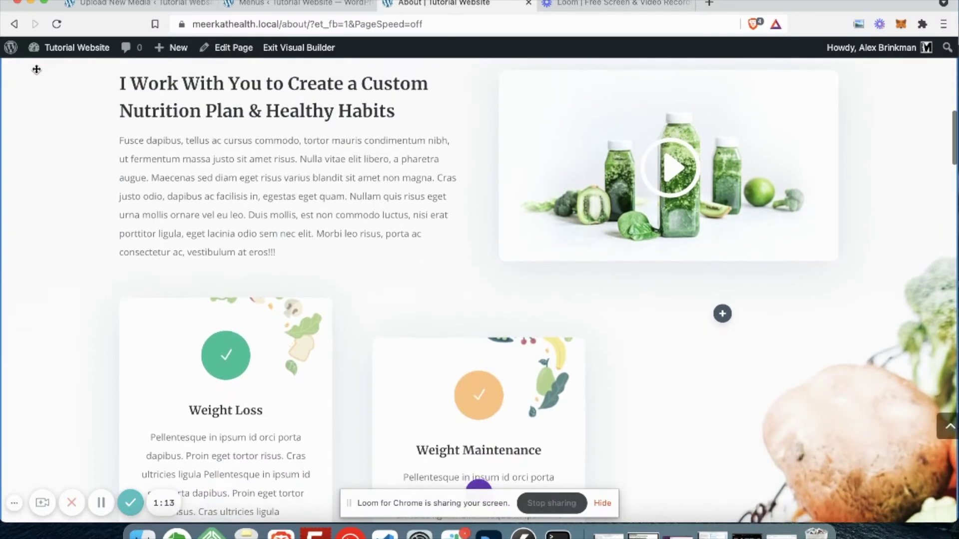
scroll(36, 67, up, 3)
scroll(54, 186, up, 5)
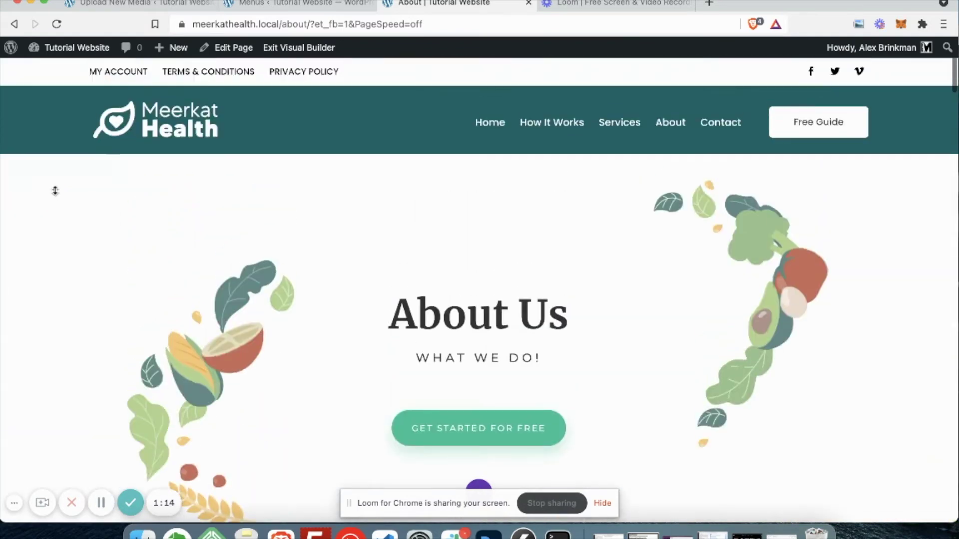
scroll(52, 170, down, 1)
scroll(32, 112, down, 1)
scroll(32, 111, up, 1)
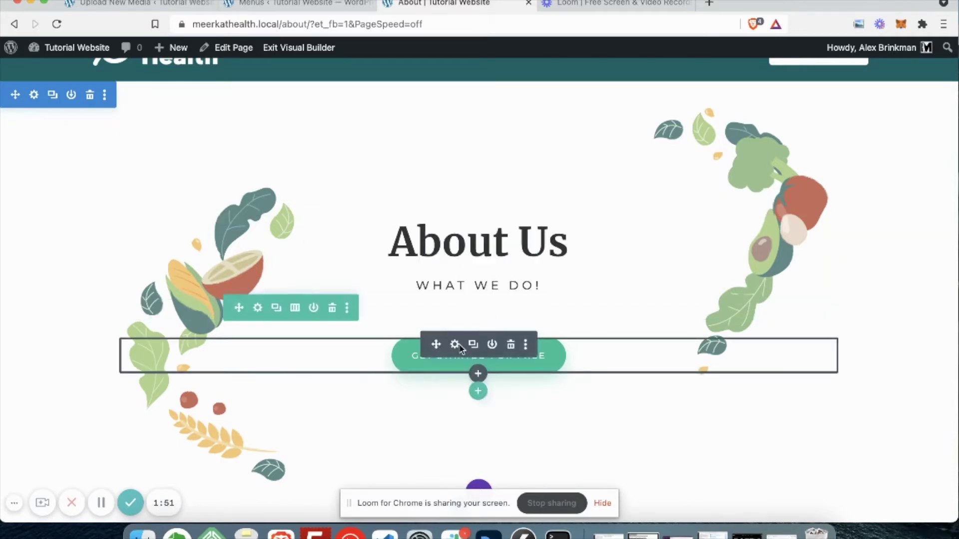
scroll(460, 345, down, 9)
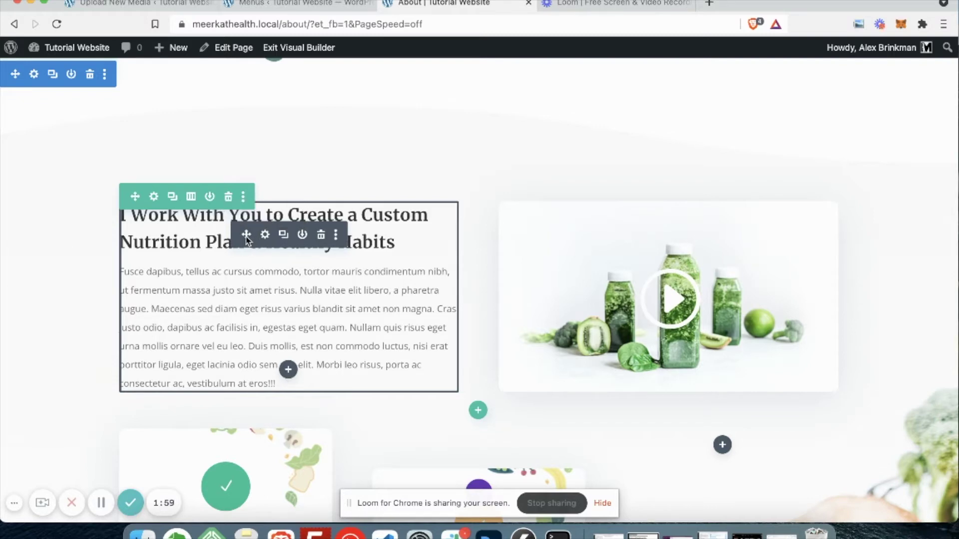
drag(246, 239, 616, 210)
key(ctrl+z)
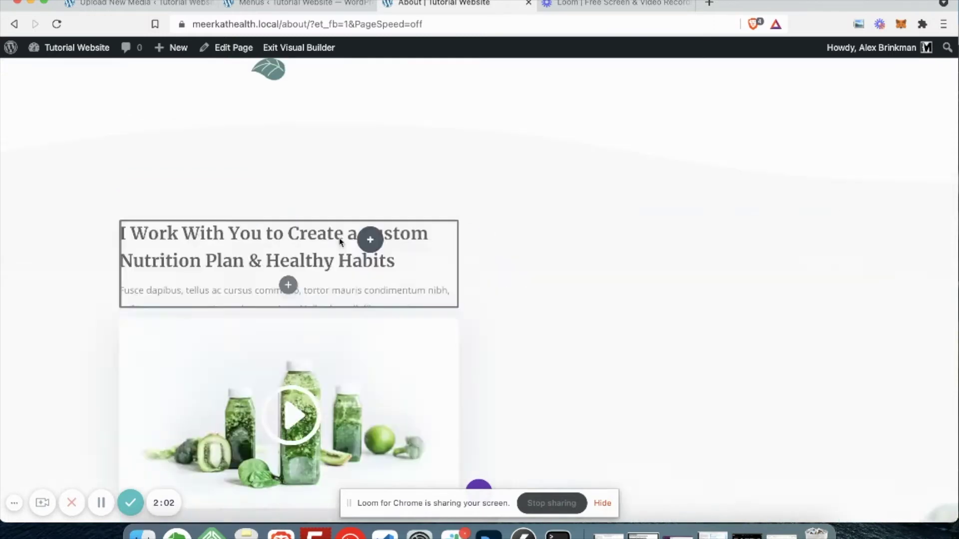
scroll(428, 253, up, 10)
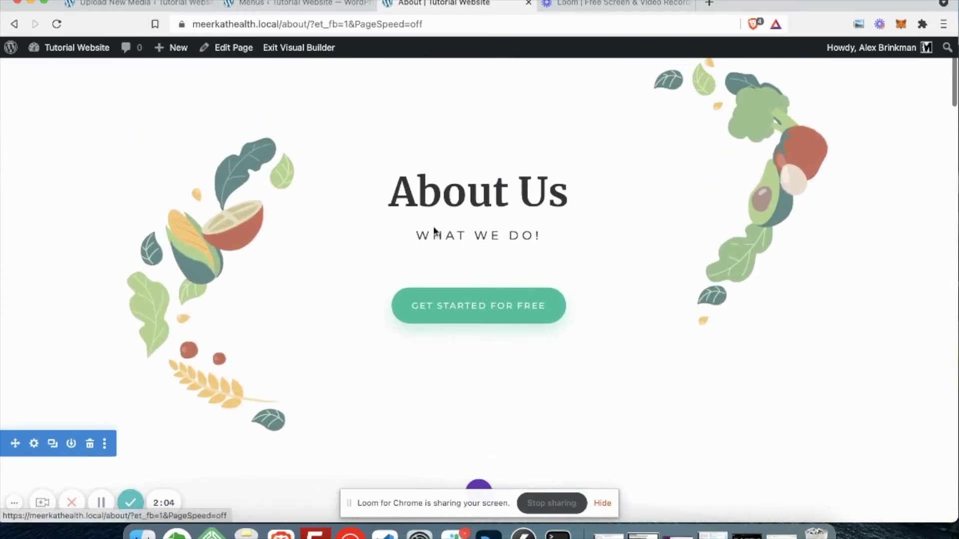
mouse_move(469, 303)
drag(435, 294, 443, 178)
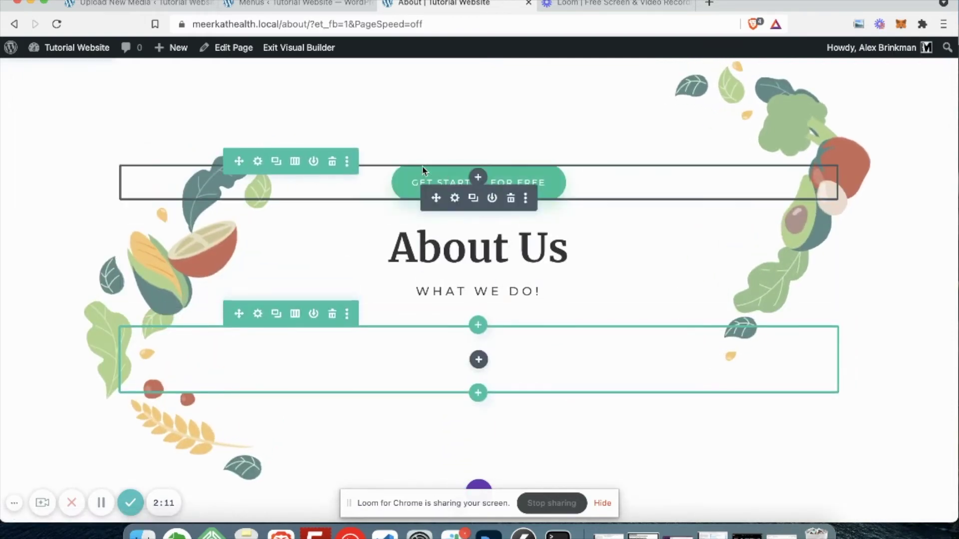
drag(435, 198, 440, 305)
scroll(434, 299, down, 8)
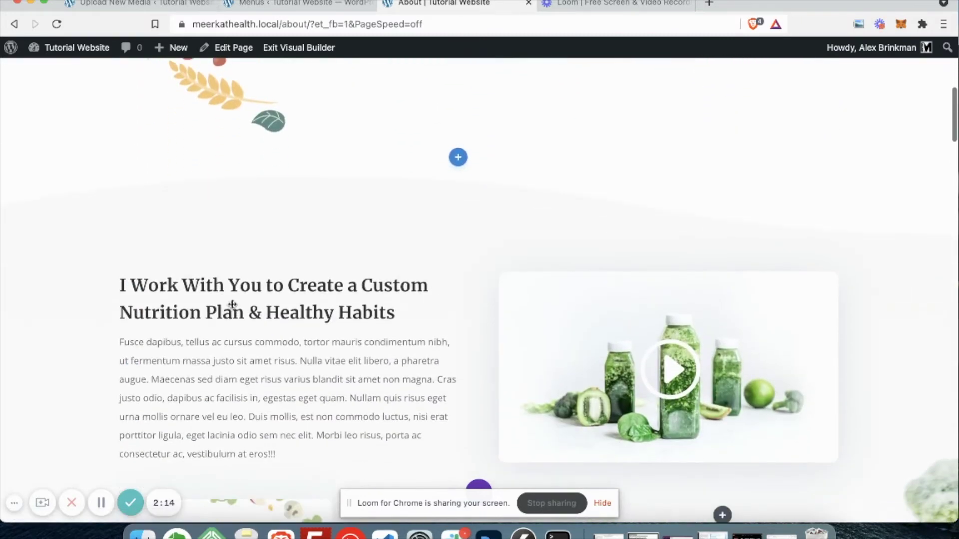
mouse_move(235, 309)
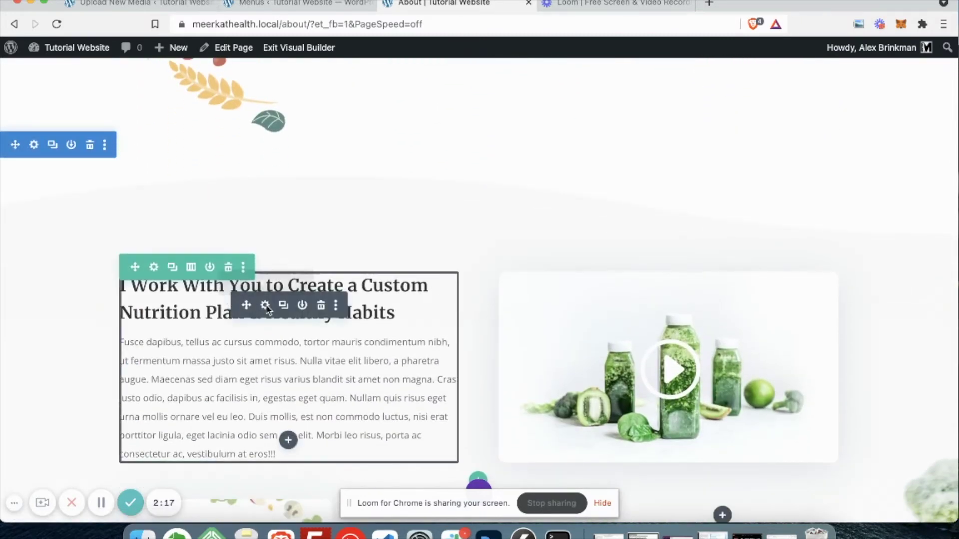
scroll(286, 305, down, 1)
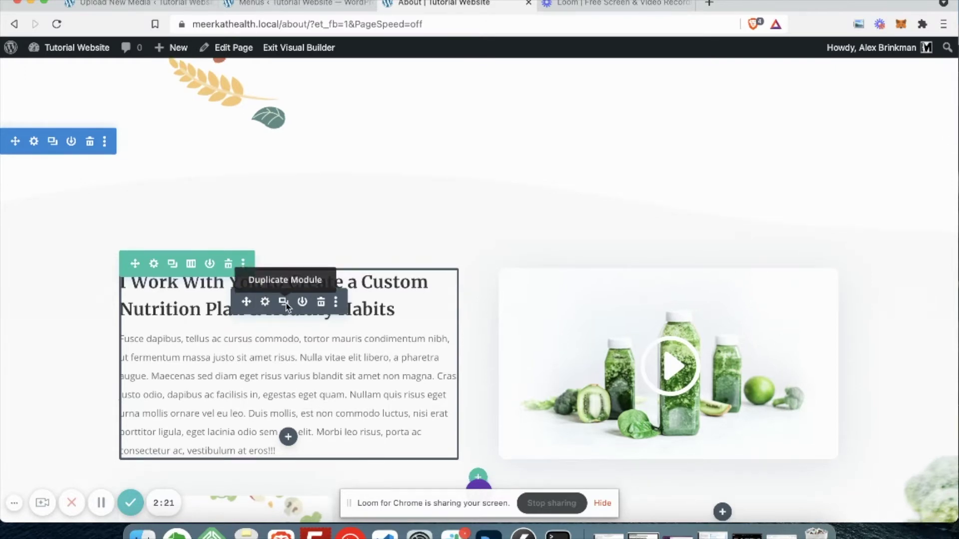
click(288, 306)
scroll(284, 306, down, 5)
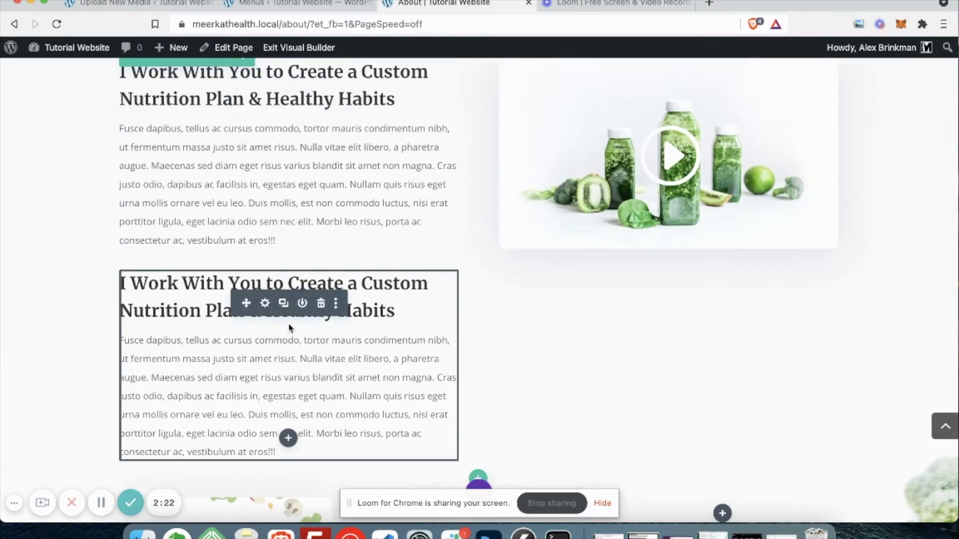
click(321, 305)
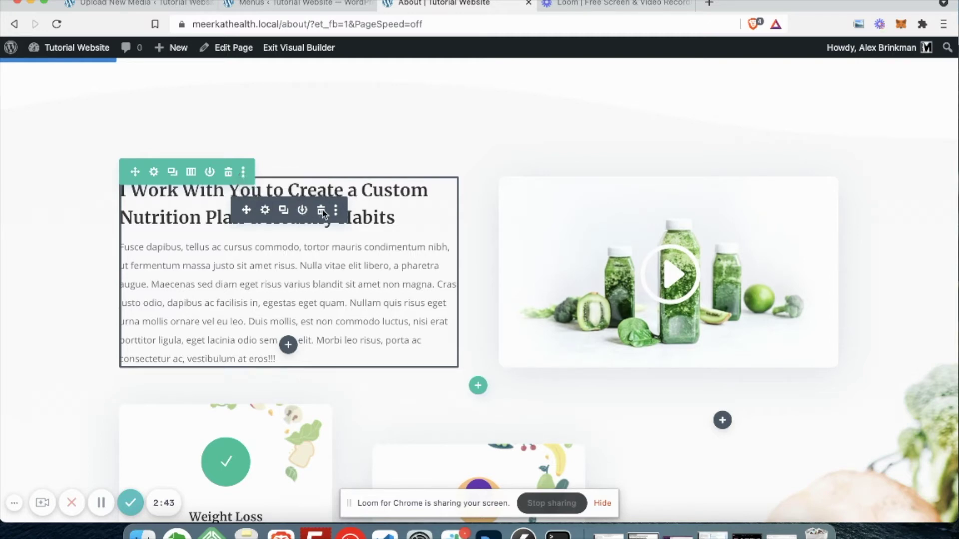
click(322, 211)
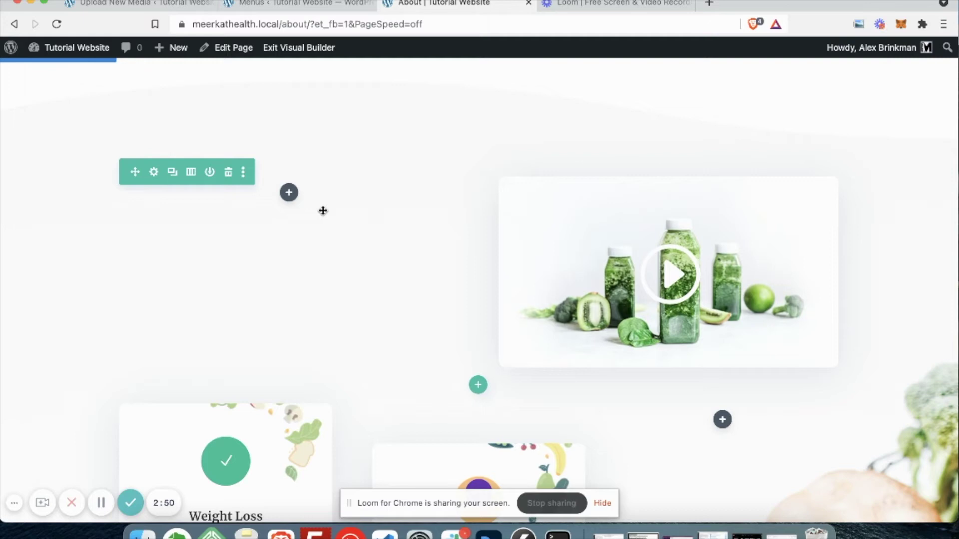
key(super+z)
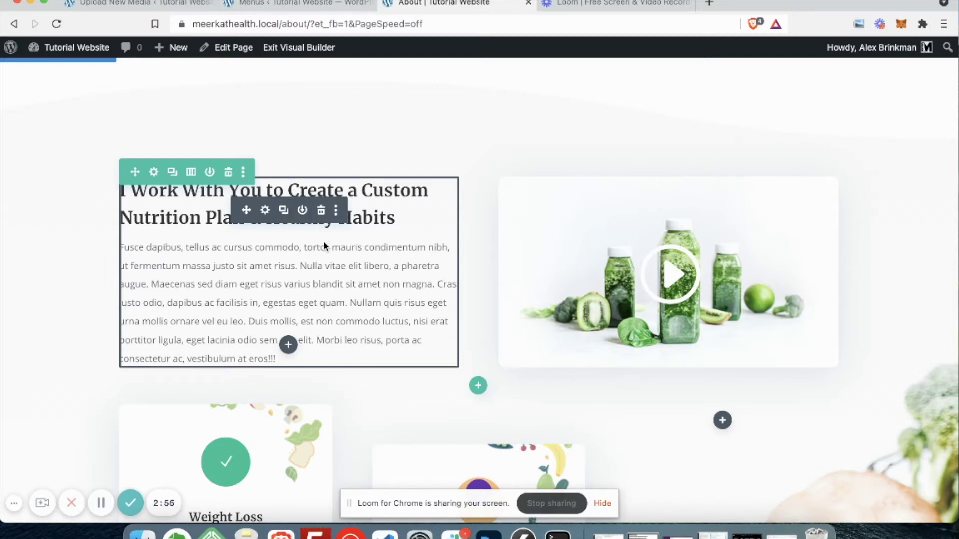
In the Text module settings, change the paragraph ending from 'eros!!!' to 'eros.'.
click(266, 211)
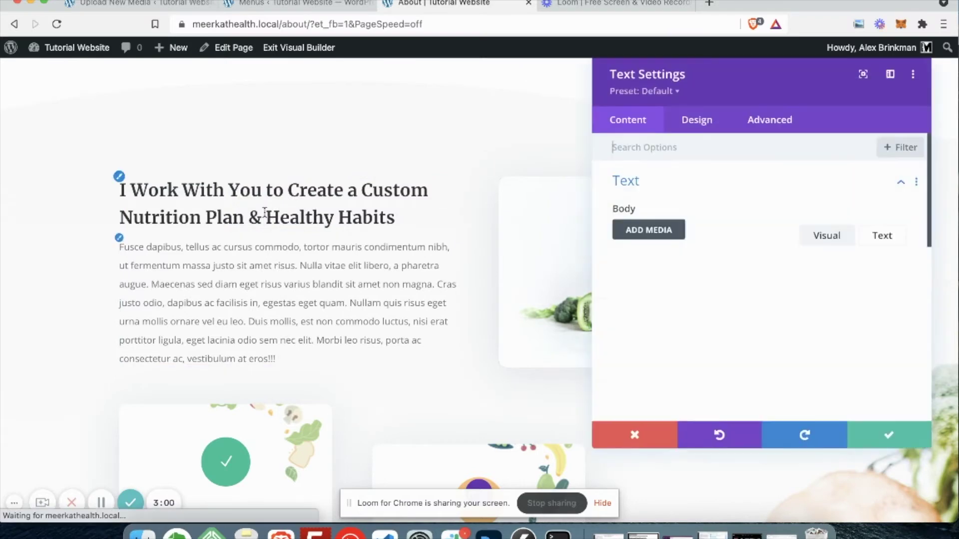
drag(665, 82, 608, 80)
scroll(709, 311, down, 2)
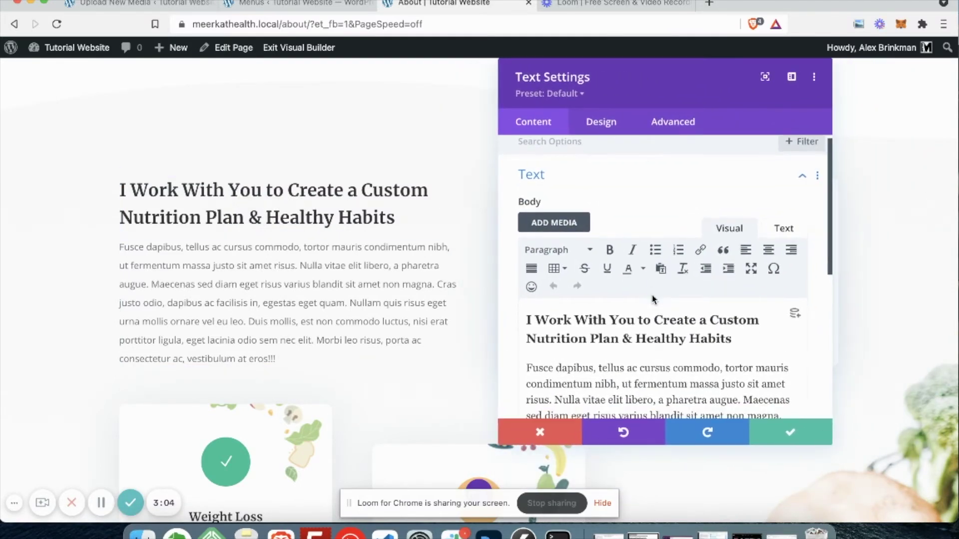
scroll(535, 337, down, 2)
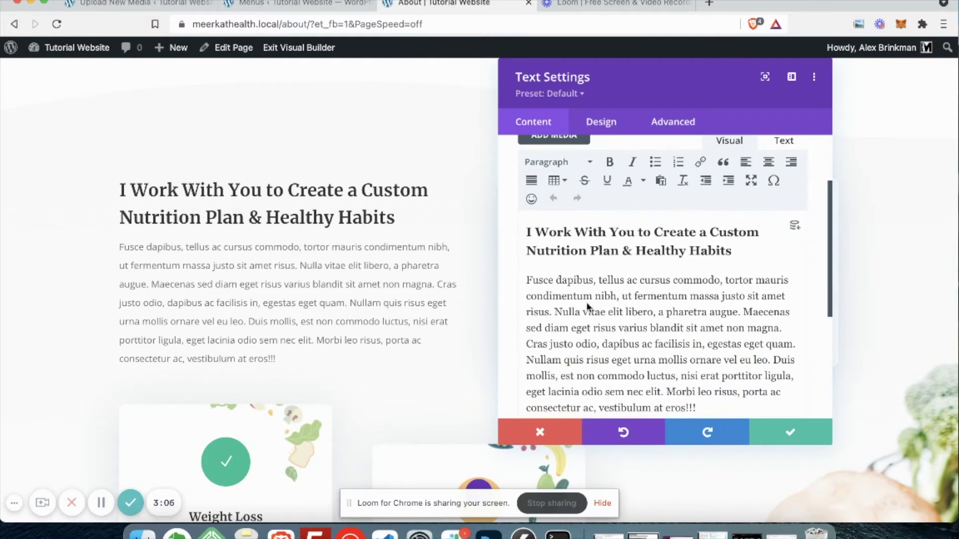
scroll(695, 376, down, 1)
click(696, 376)
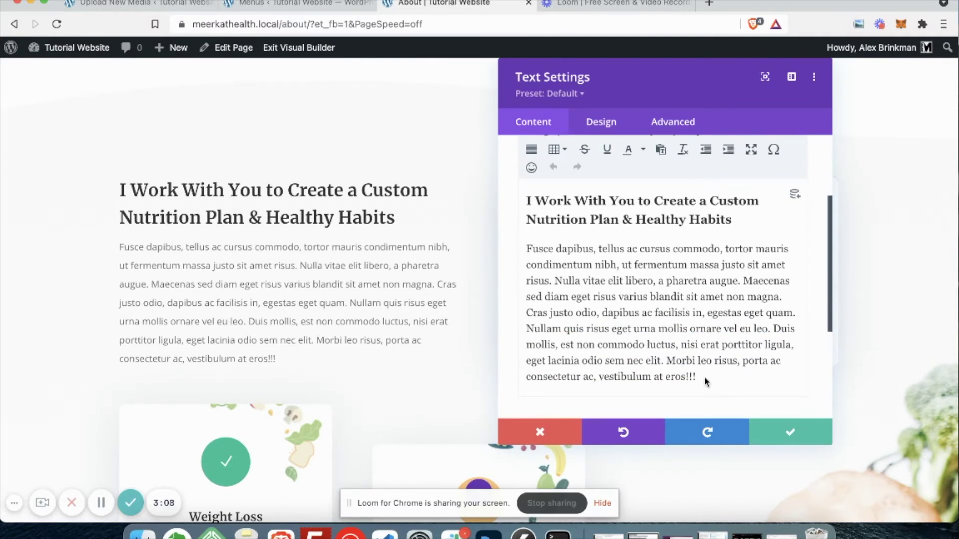
key(BackSpace)
key(BackSpace)
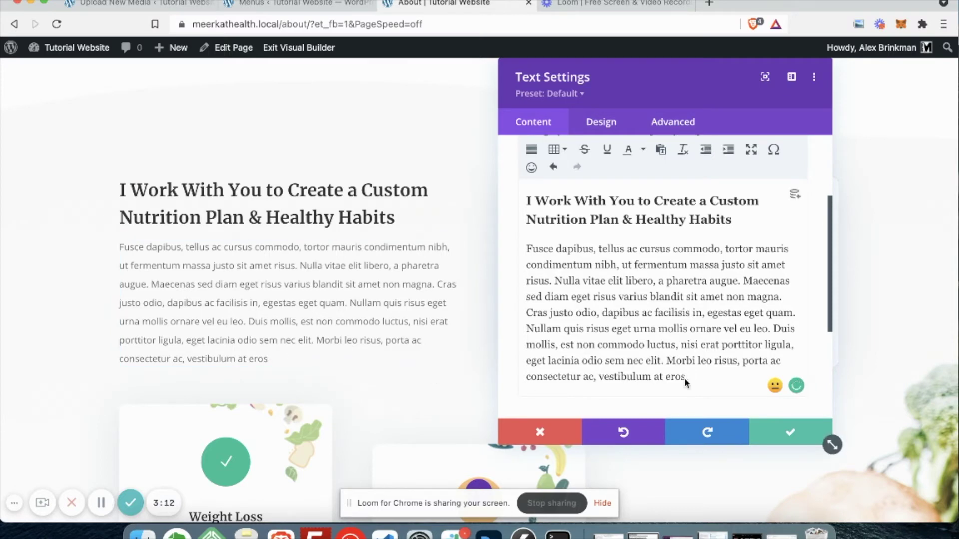
text(.)
Make the word 'tellus' bold and keep the text module edits.
scroll(669, 340, up, 2)
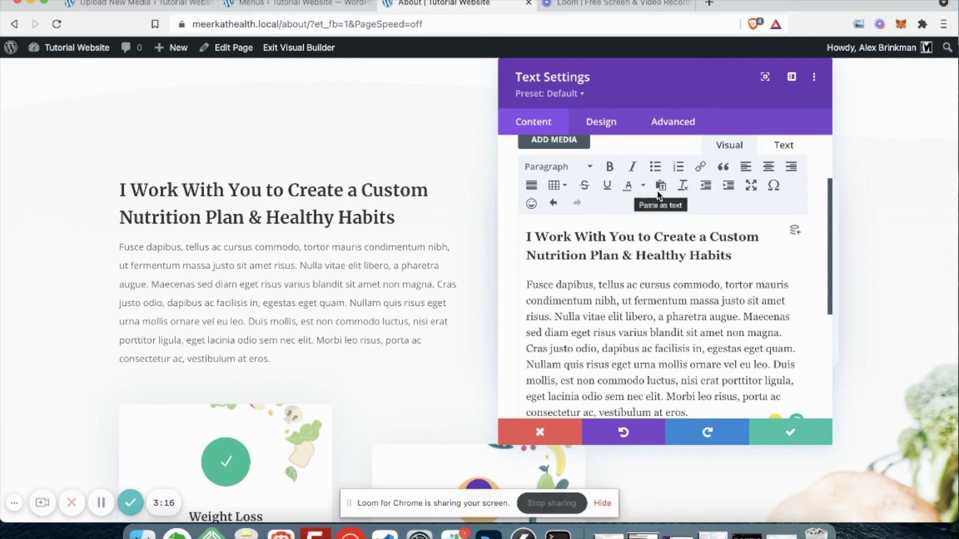
double_click(611, 284)
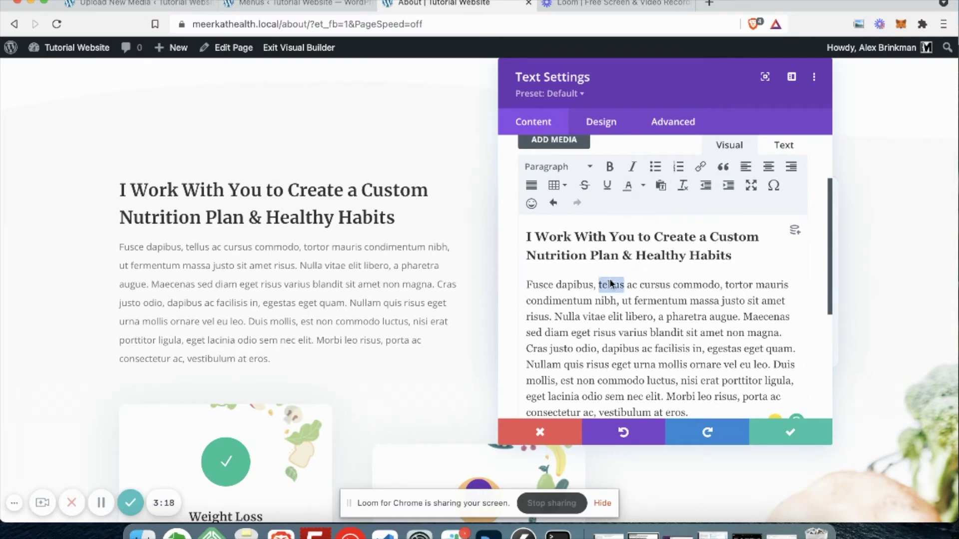
click(610, 165)
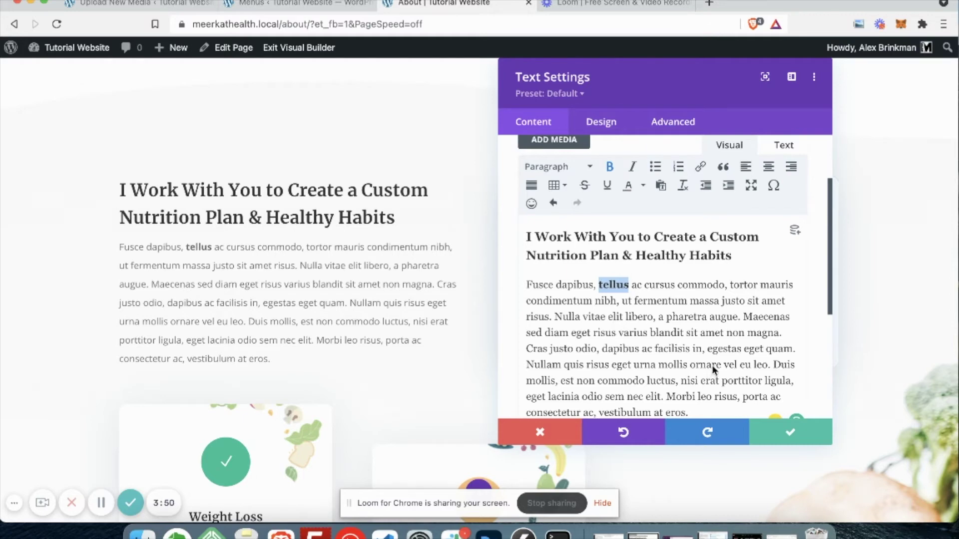
click(790, 434)
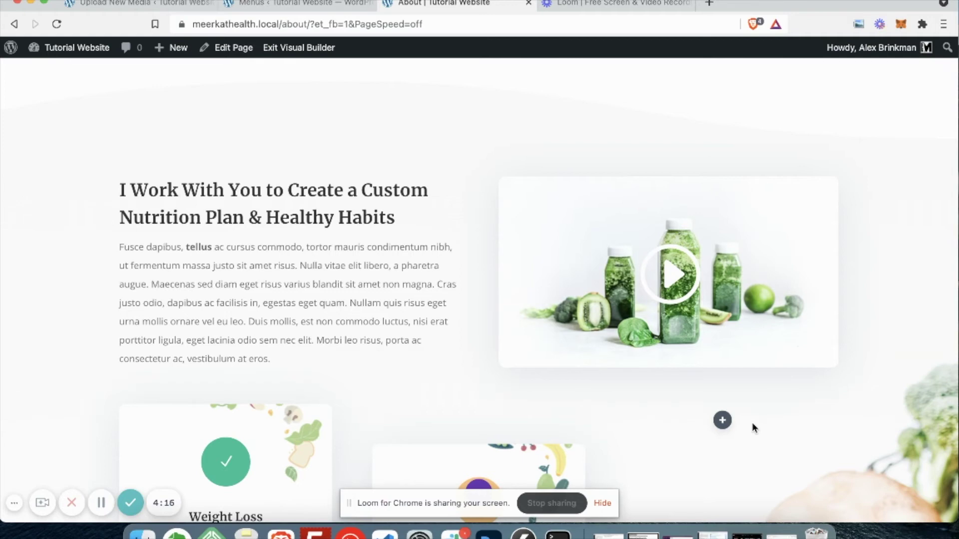
Expand the builder's bottom page settings bar and save the About page.
mouse_move(500, 478)
click(480, 487)
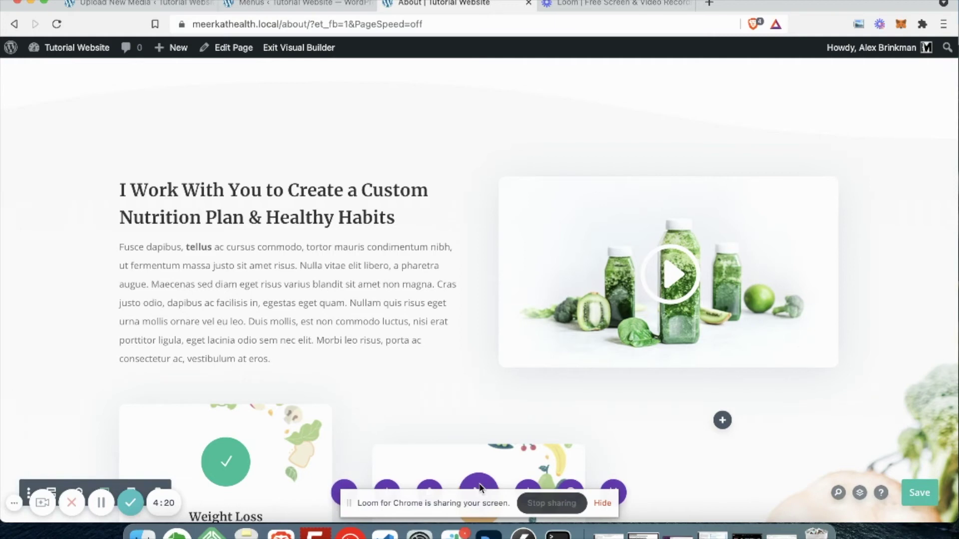
mouse_move(652, 499)
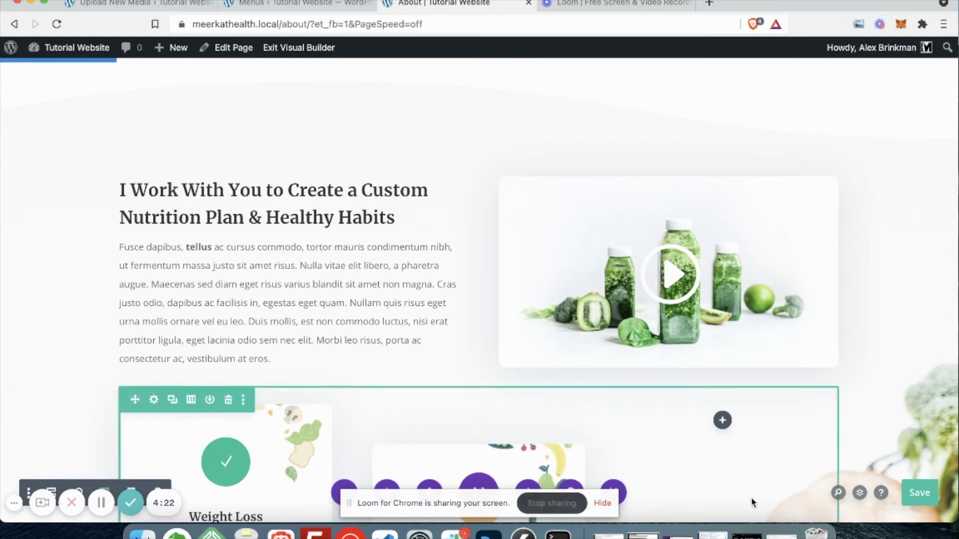
click(919, 494)
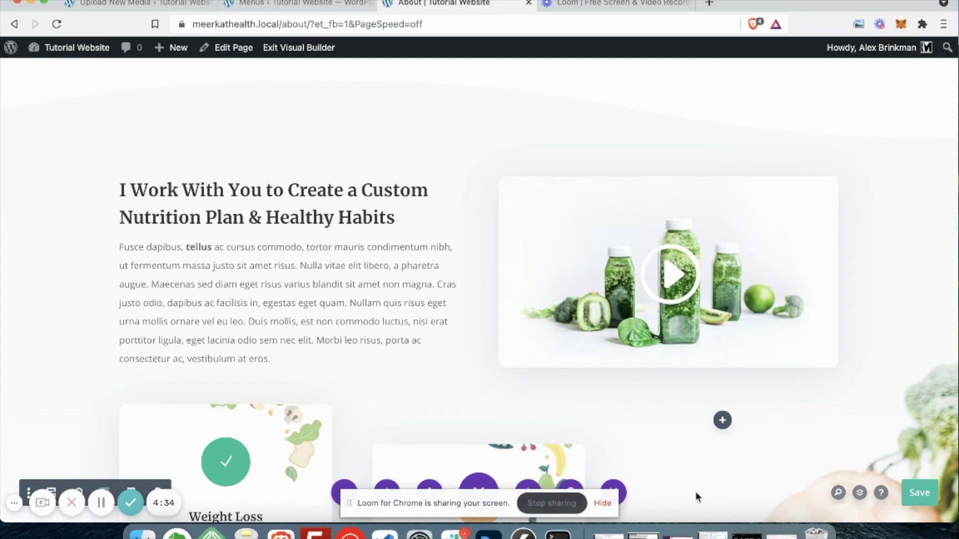
Switch to Wireframe View and save the page with Cmd+S.
scroll(363, 451, up, 3)
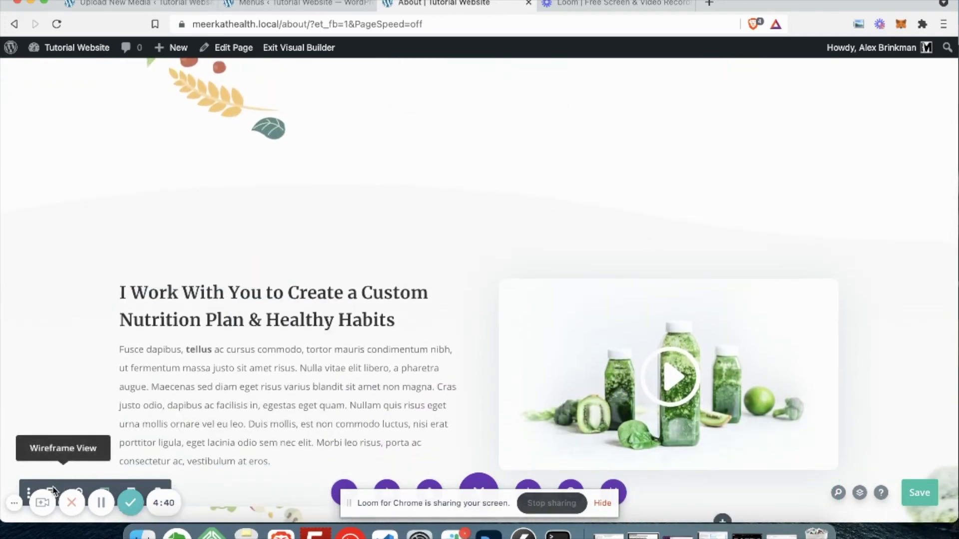
click(52, 490)
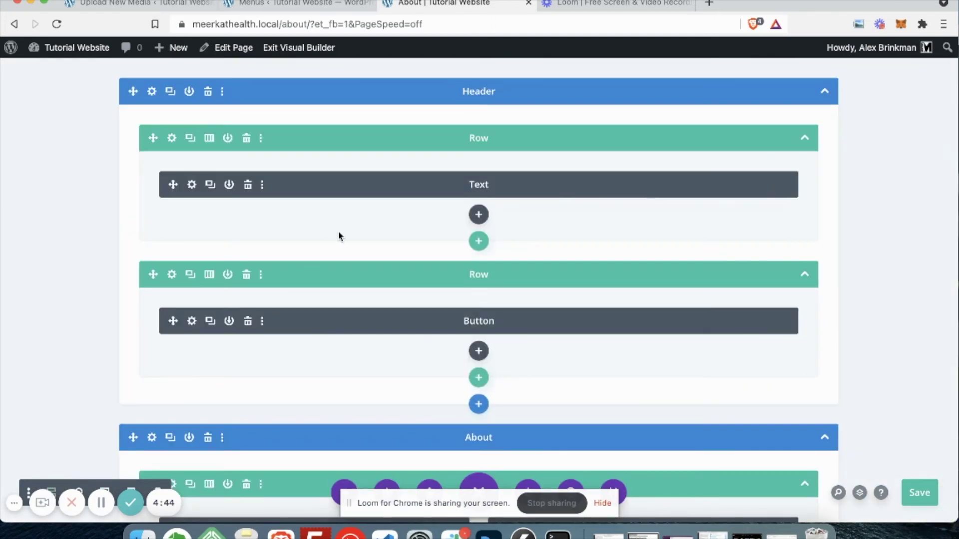
scroll(339, 233, down, 6)
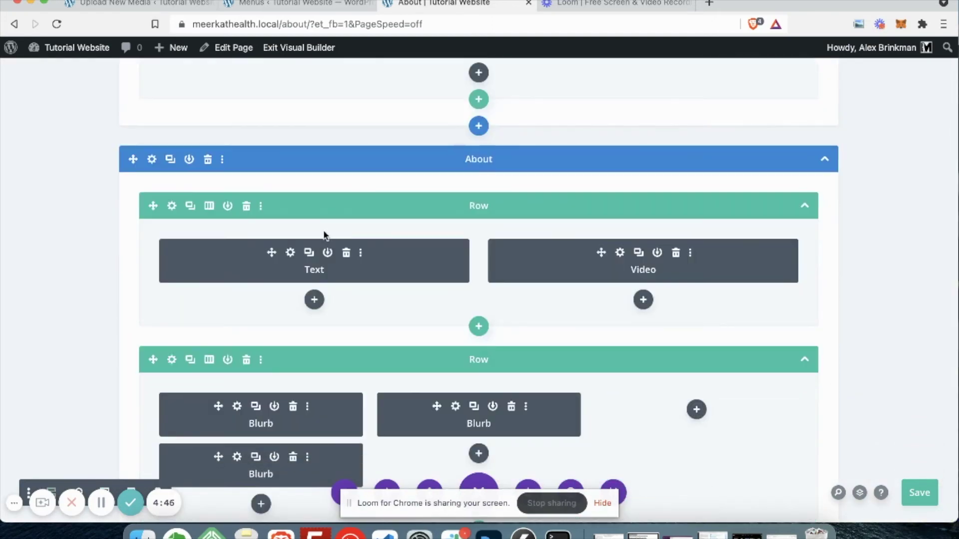
key(super+s)
Toggle between visual and wireframe layouts with Cmd+Shift+W, ending on the visual view.
click(54, 491)
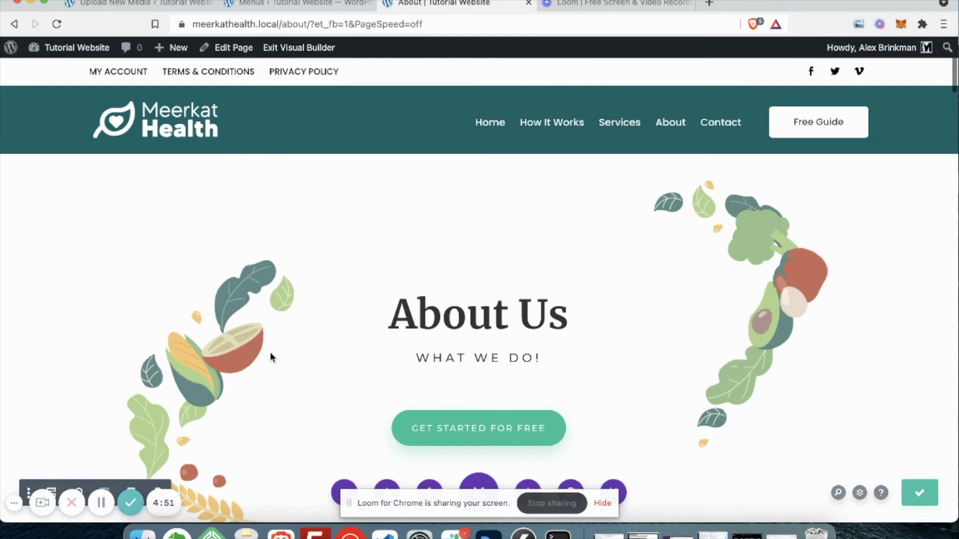
key(super+shift+w)
scroll(348, 291, down, 4)
scroll(349, 292, up, 1)
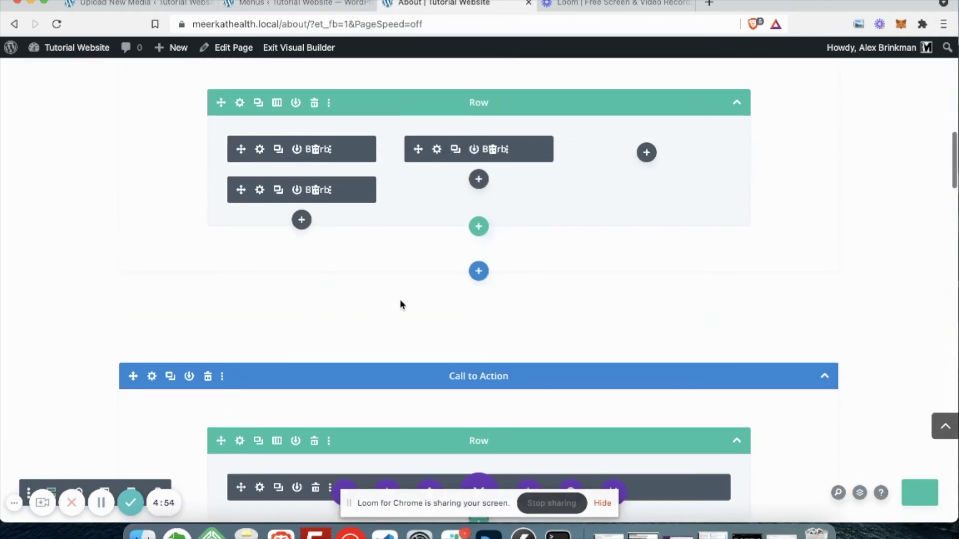
key(super+shift+w)
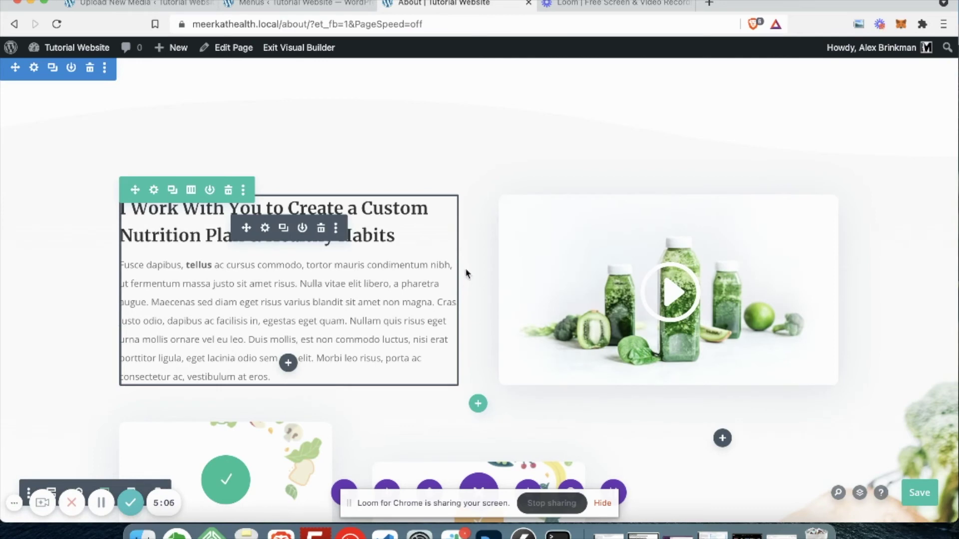
scroll(374, 287, down, 2)
scroll(374, 287, down, 3)
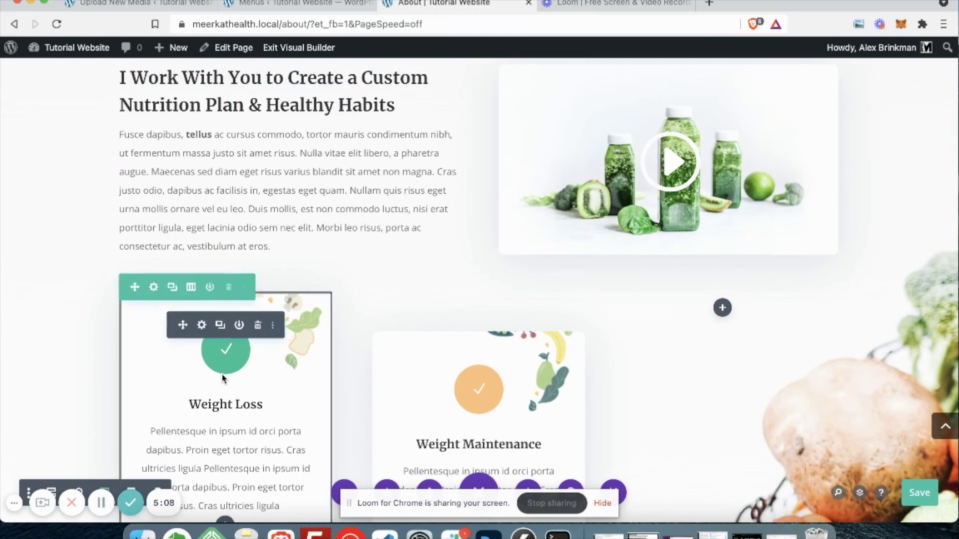
scroll(224, 372, down, 4)
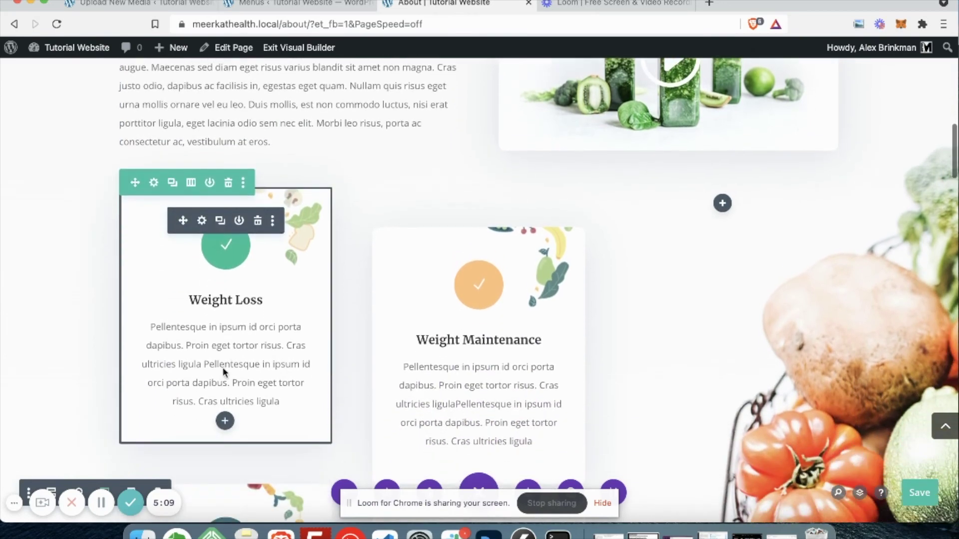
click(201, 221)
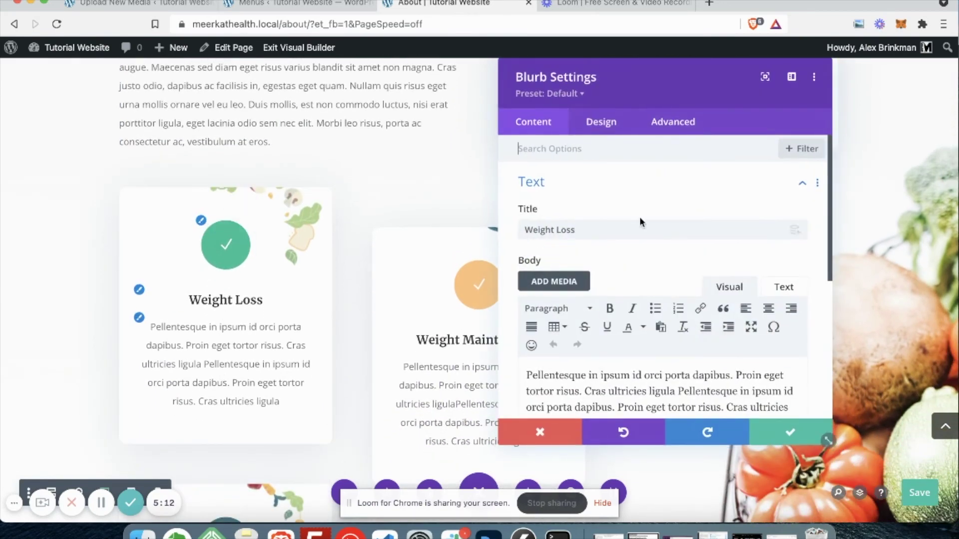
scroll(639, 217, down, 1)
click(606, 198)
drag(607, 199, 525, 196)
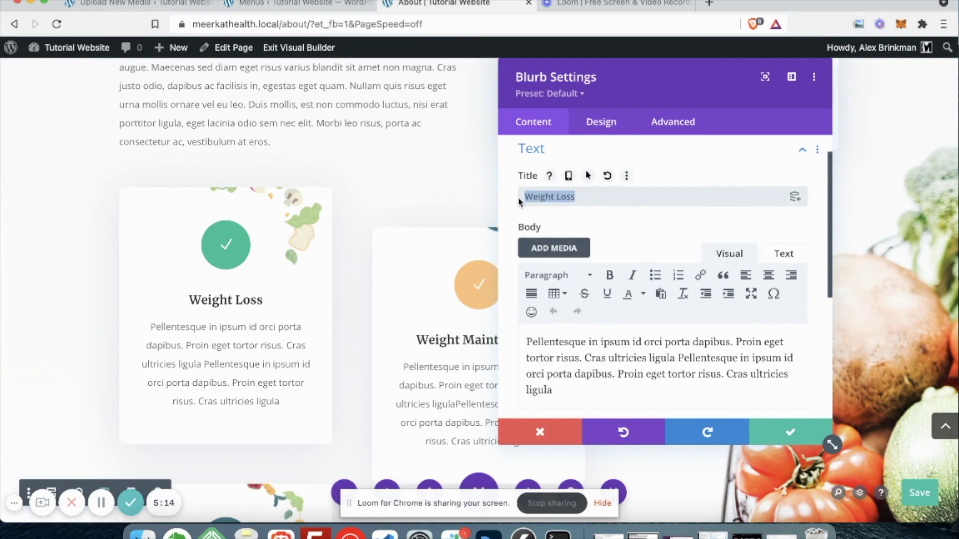
scroll(596, 326, down, 1)
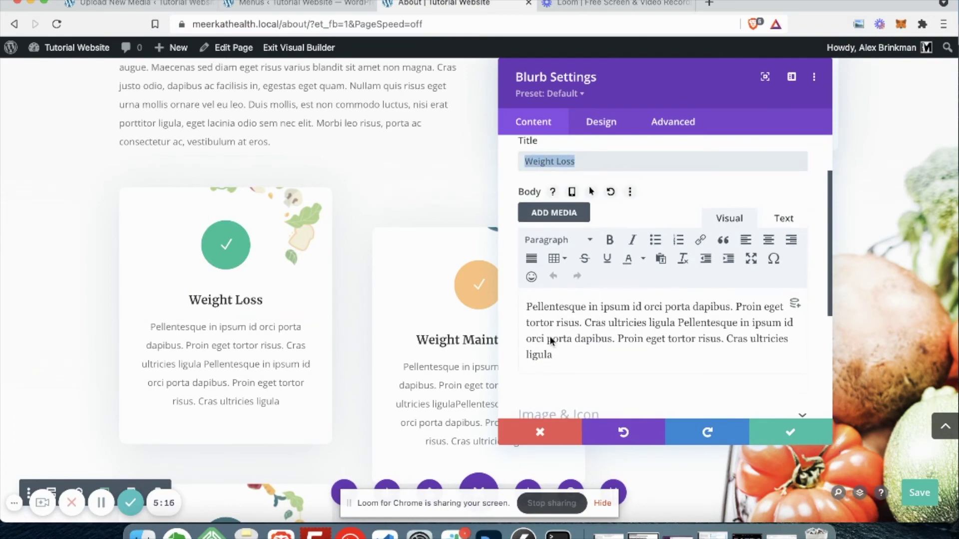
click(778, 432)
scroll(456, 284, down, 10)
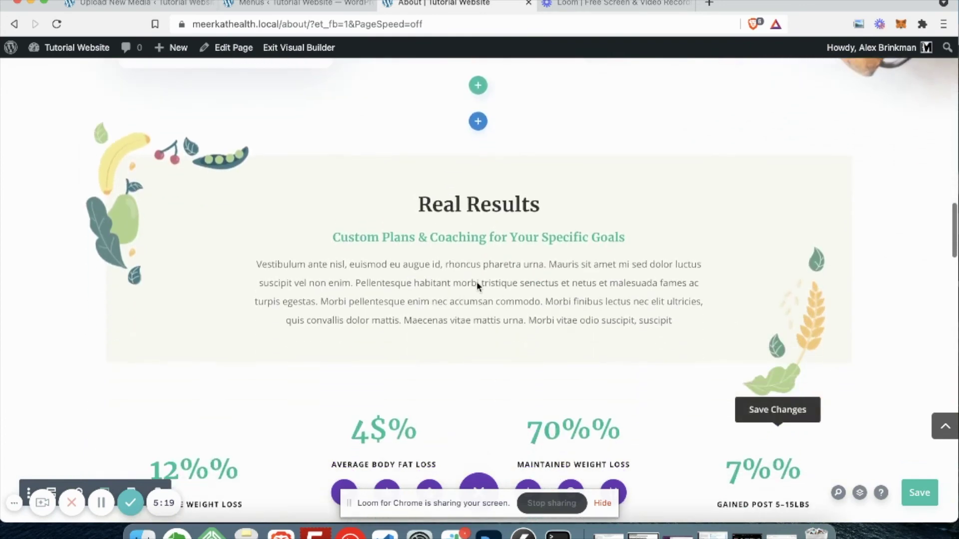
Review the Real Results text module's heading and body, then close its settings unchanged.
click(455, 221)
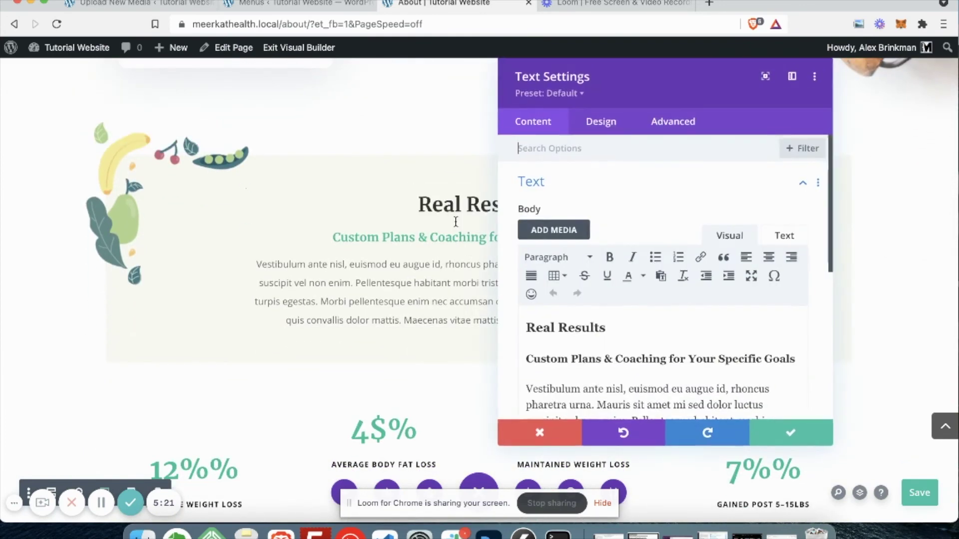
scroll(600, 343, down, 1)
click(604, 310)
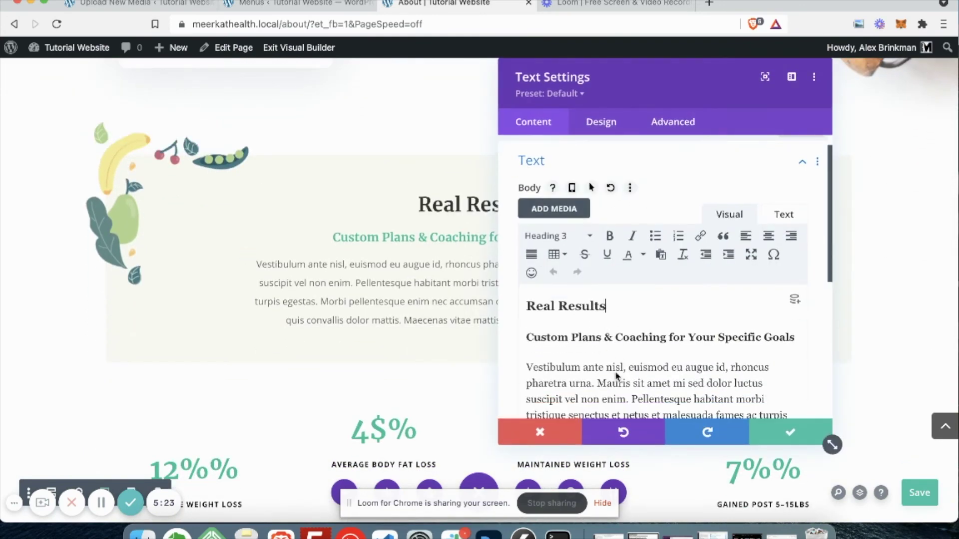
click(617, 375)
click(790, 431)
Check the 70% Maintained Weight Loss counter settings without changes and save the page.
scroll(579, 347, down, 2)
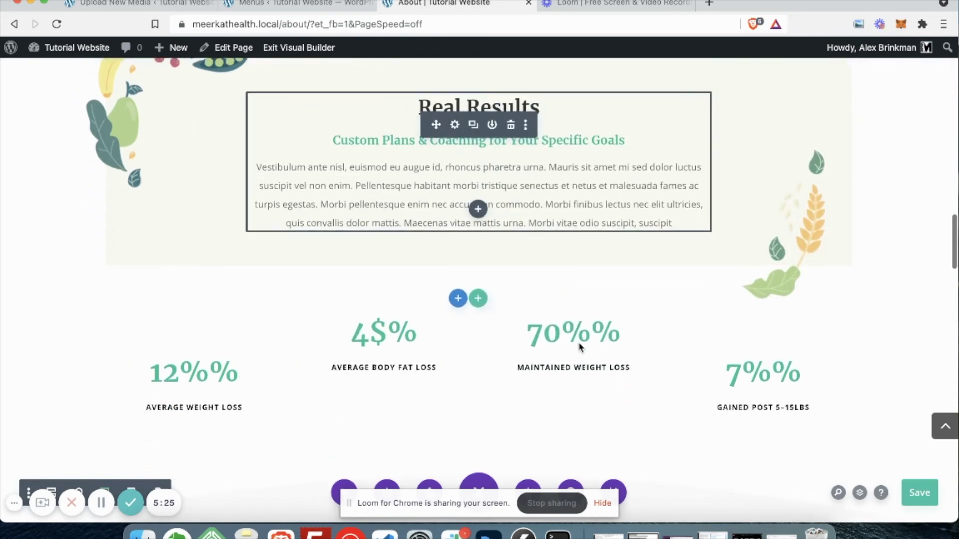
mouse_move(570, 340)
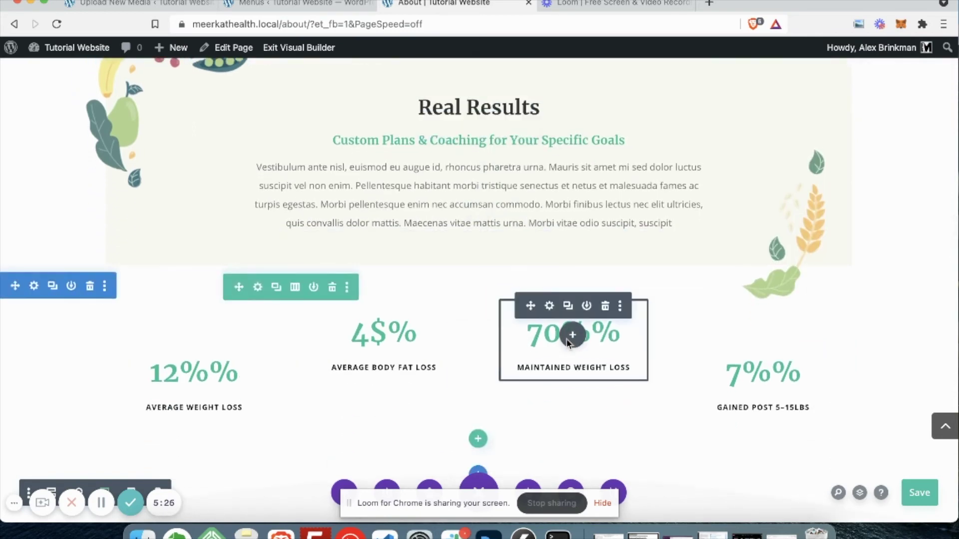
click(549, 305)
scroll(591, 287, down, 3)
scroll(593, 293, up, 1)
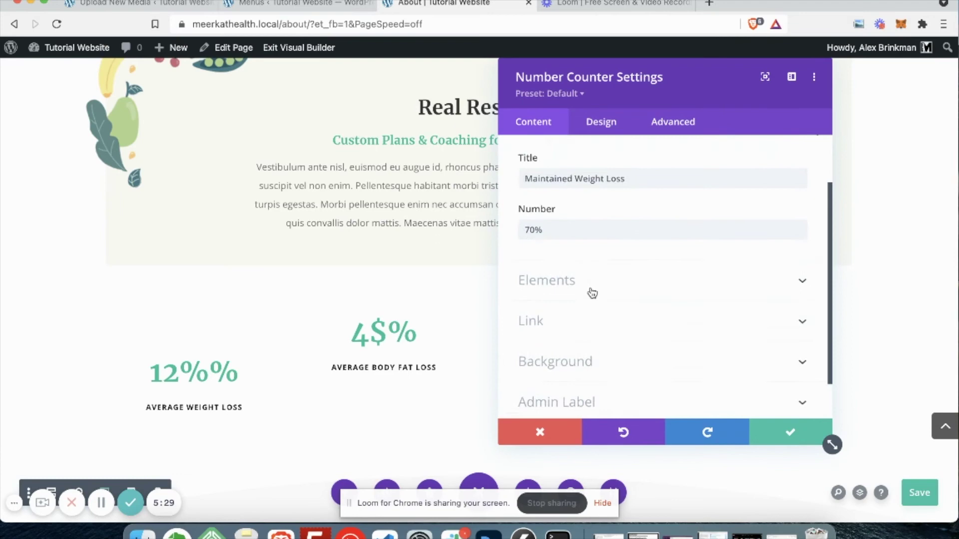
scroll(592, 293, up, 1)
drag(632, 233, 523, 234)
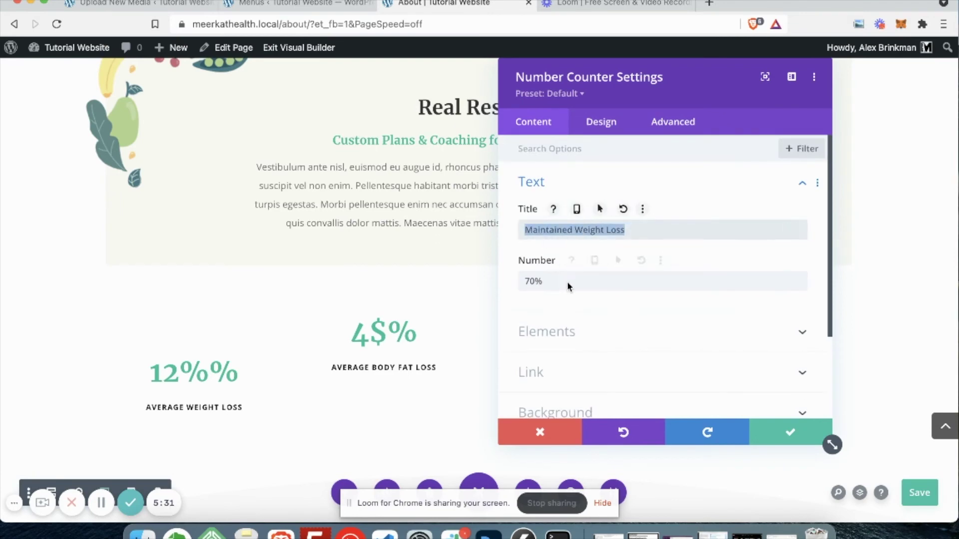
drag(567, 281, 524, 283)
click(777, 430)
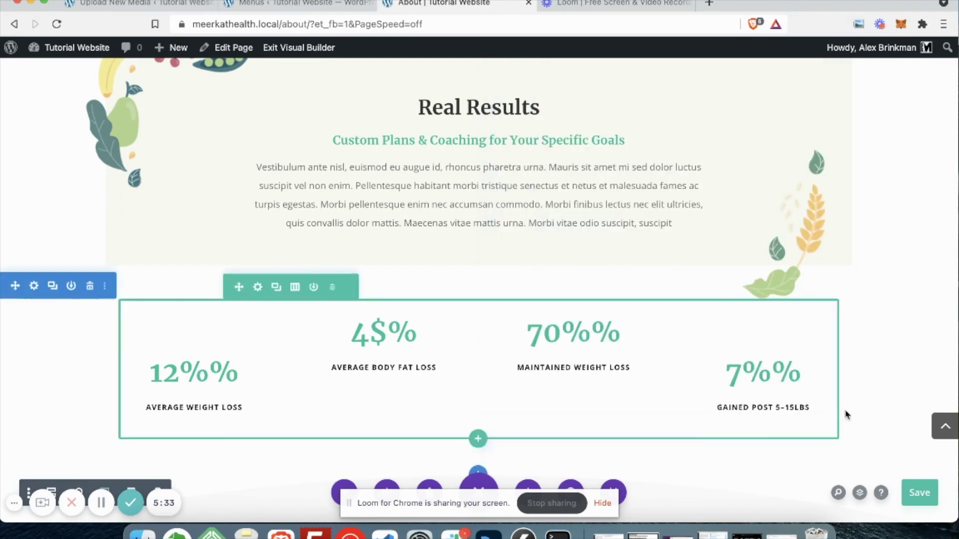
click(920, 494)
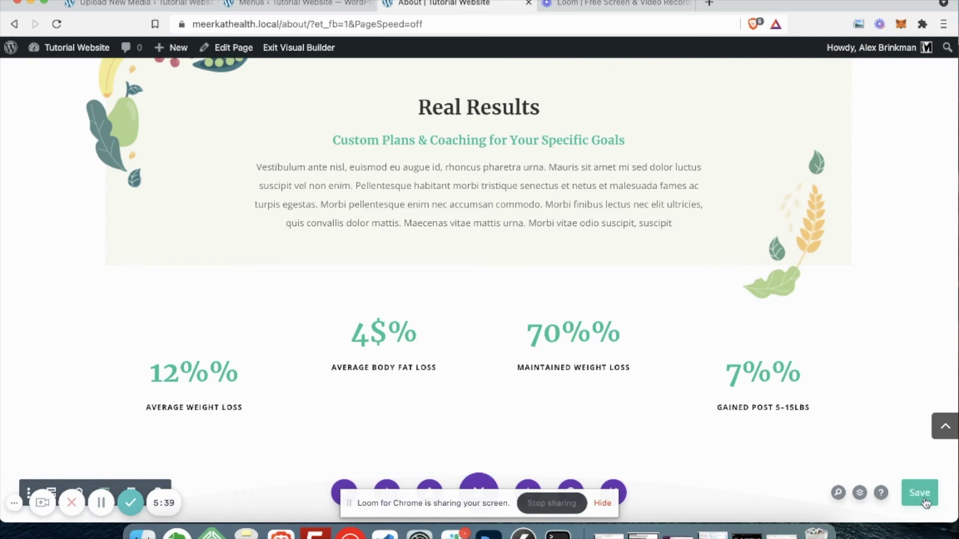
Save the About page and scroll to review the nutrition-plan section beside the smoothie video.
click(923, 501)
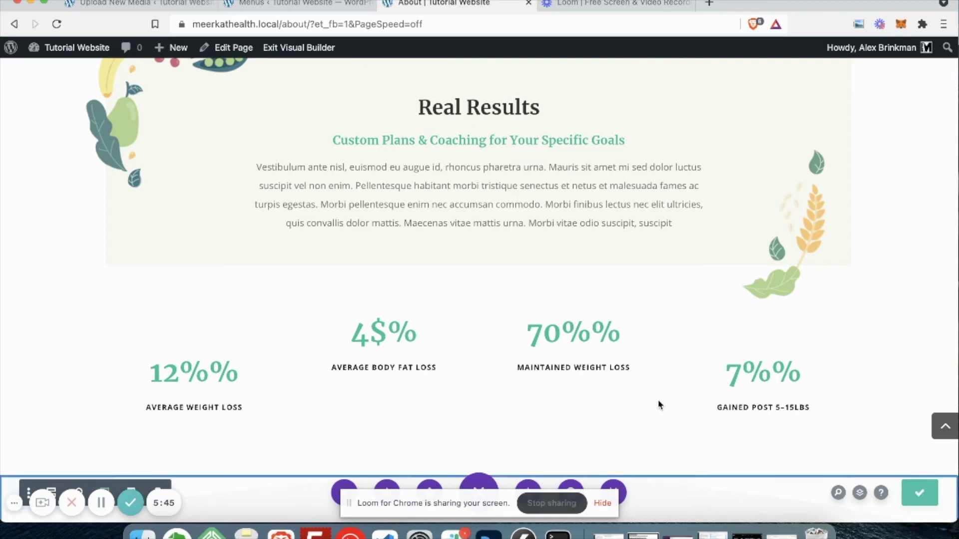
scroll(660, 406, up, 20)
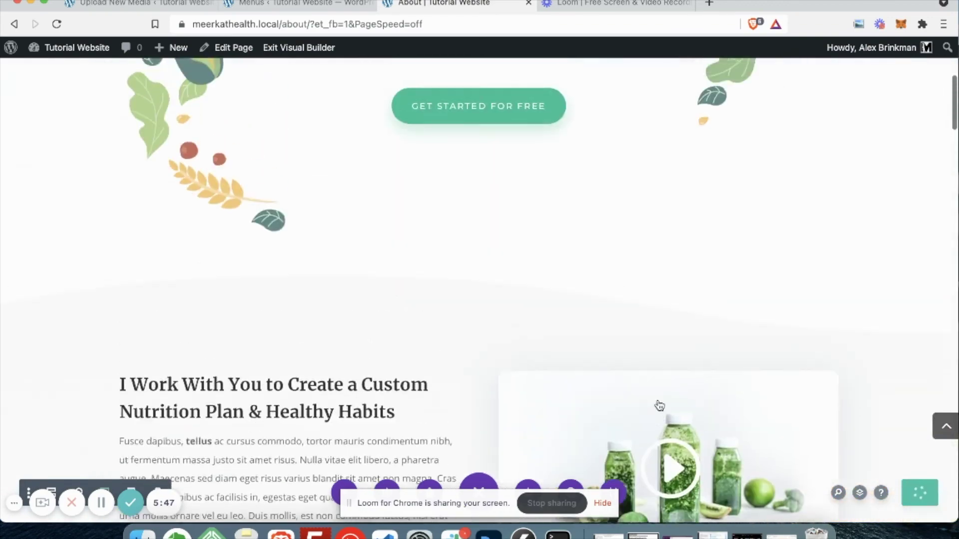
scroll(658, 402, up, 3)
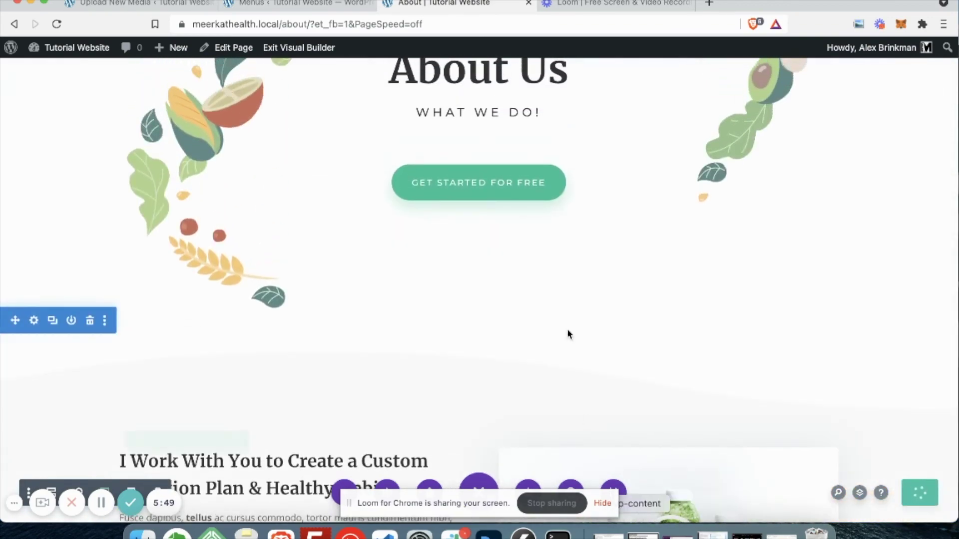
scroll(566, 320, down, 5)
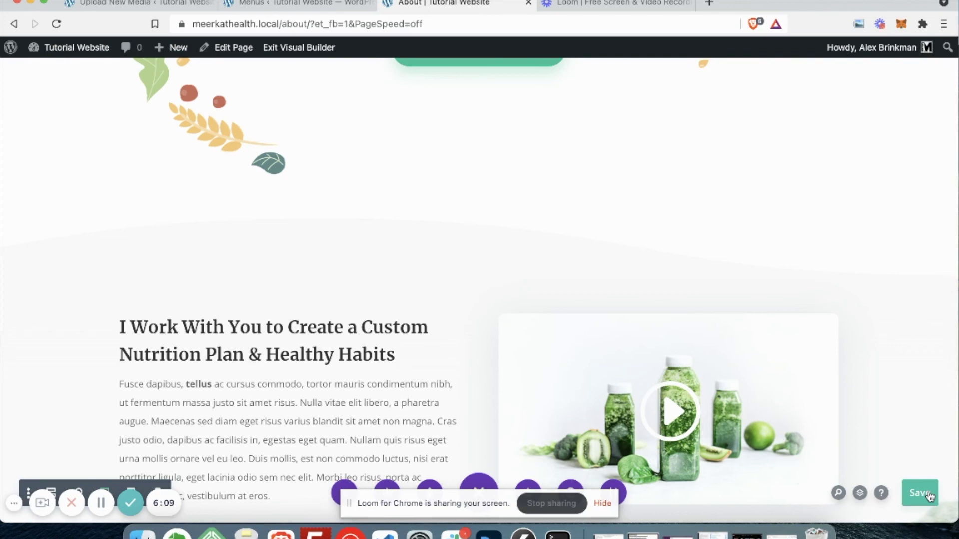
Save the page twice more and scroll up to the About Us hero.
click(928, 494)
click(929, 496)
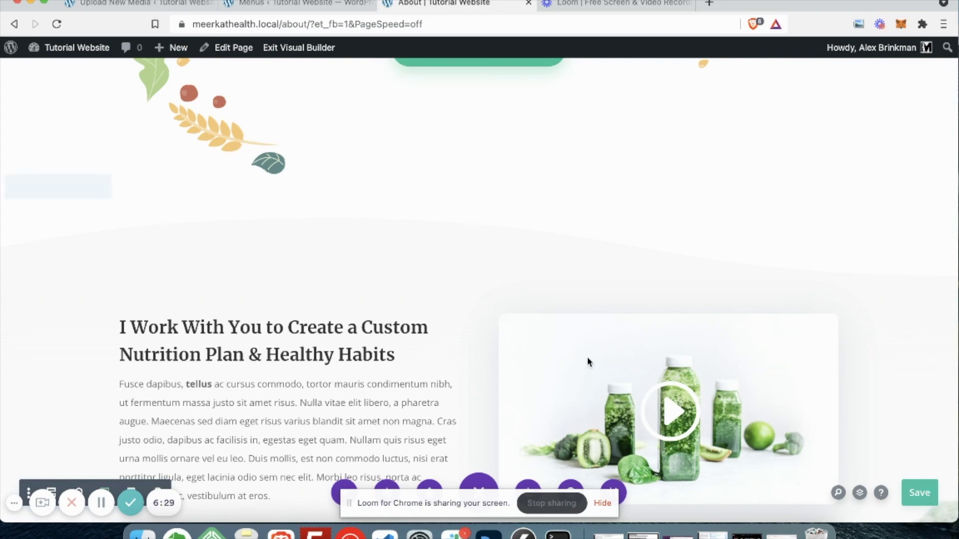
scroll(558, 350, up, 2)
scroll(558, 350, up, 6)
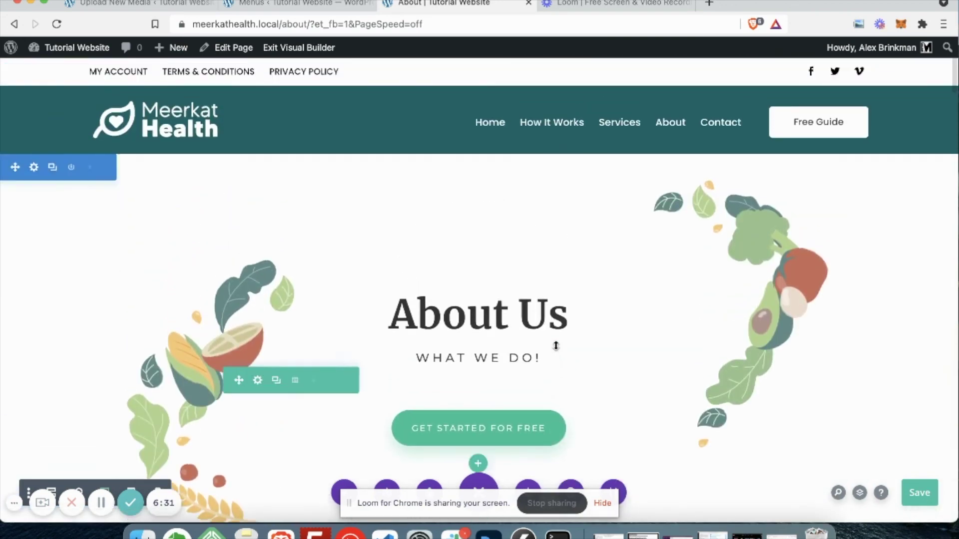